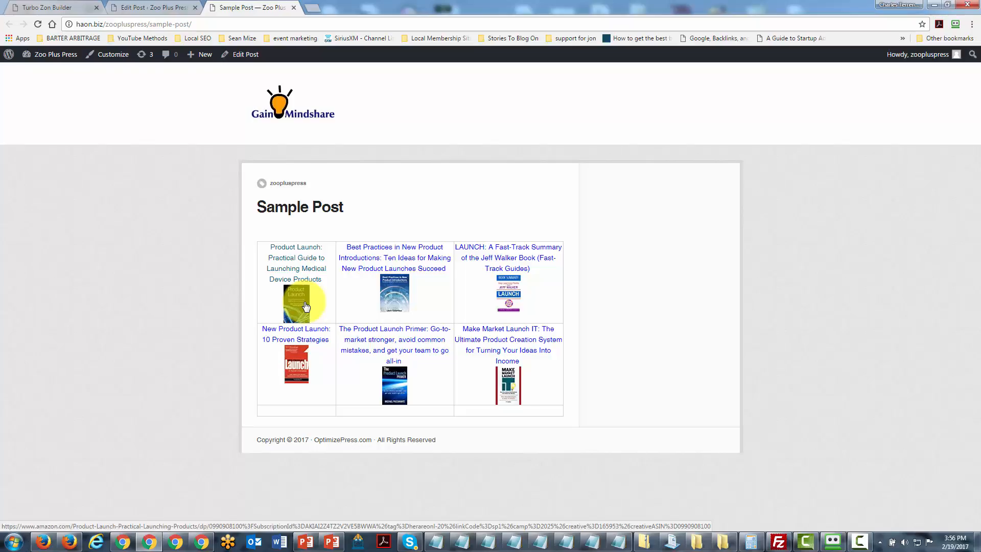
Update the Sample Post with the brown table-link style and reload its published page.
key(ctrl+shift+Tab)
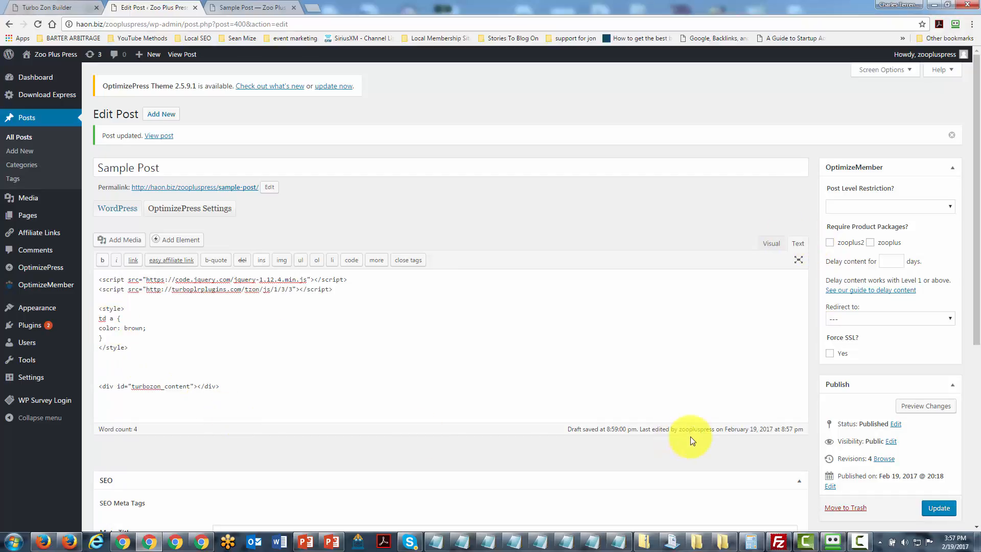
click(940, 509)
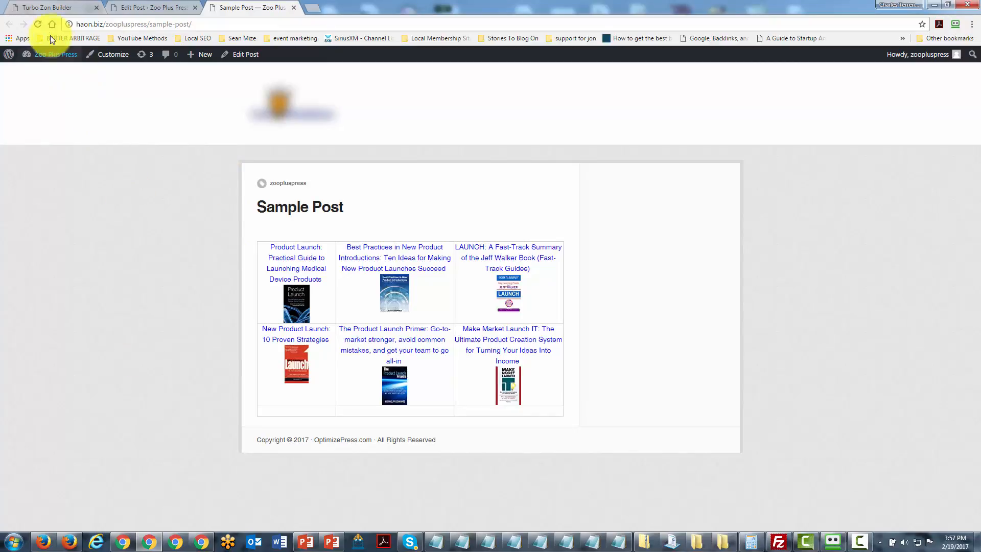
click(41, 24)
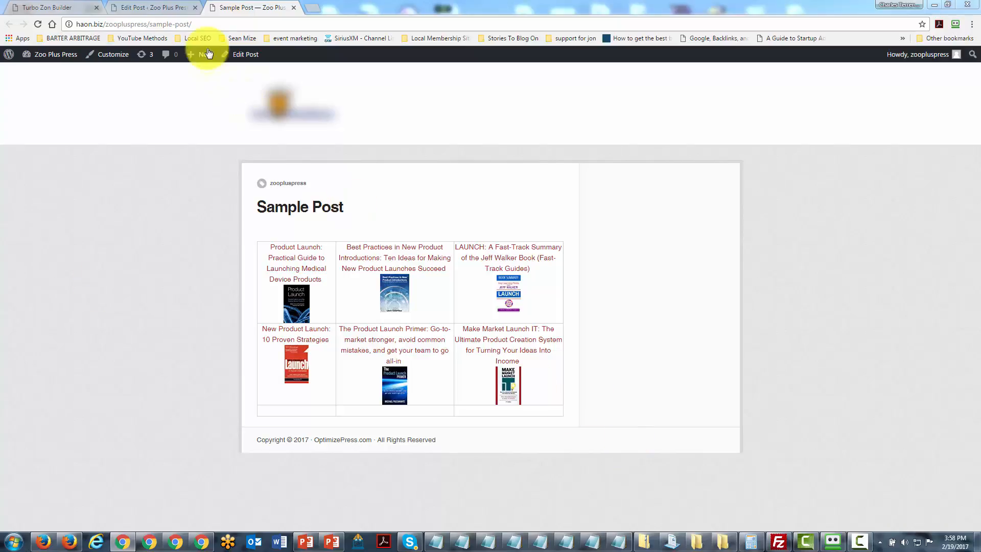
Paste a second td a style block with color brown and font-size 24px below the first, update the post and view the published page.
click(169, 8)
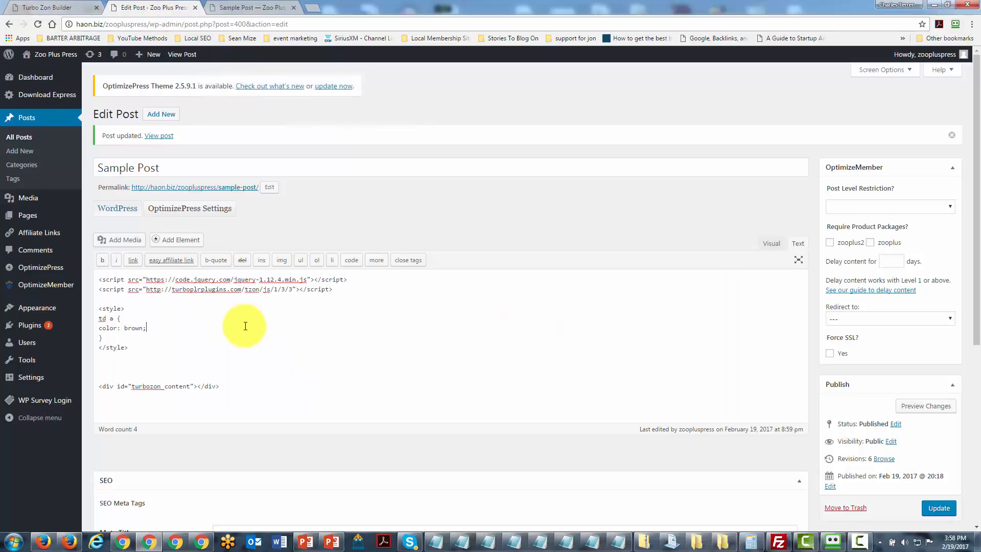
click(140, 348)
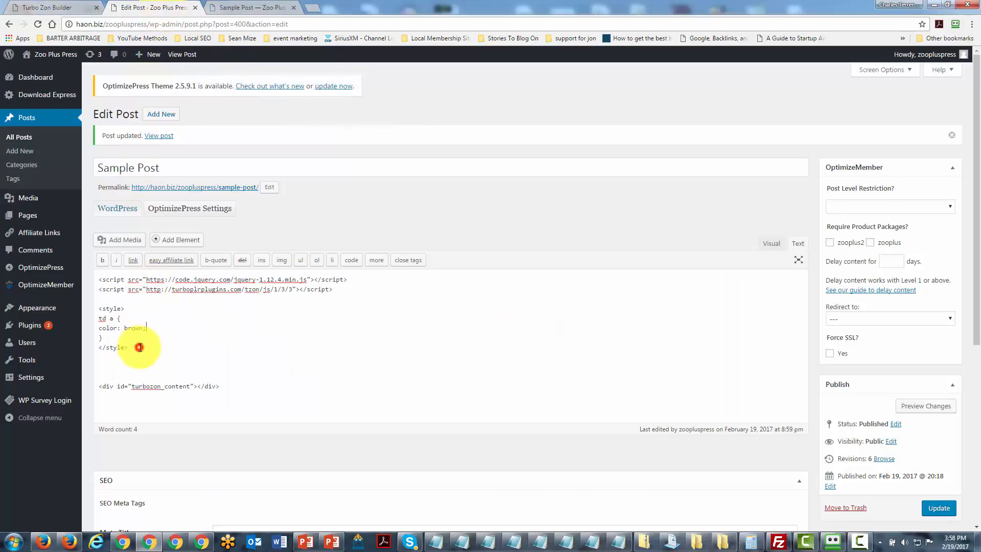
key(Return)
key(Return)
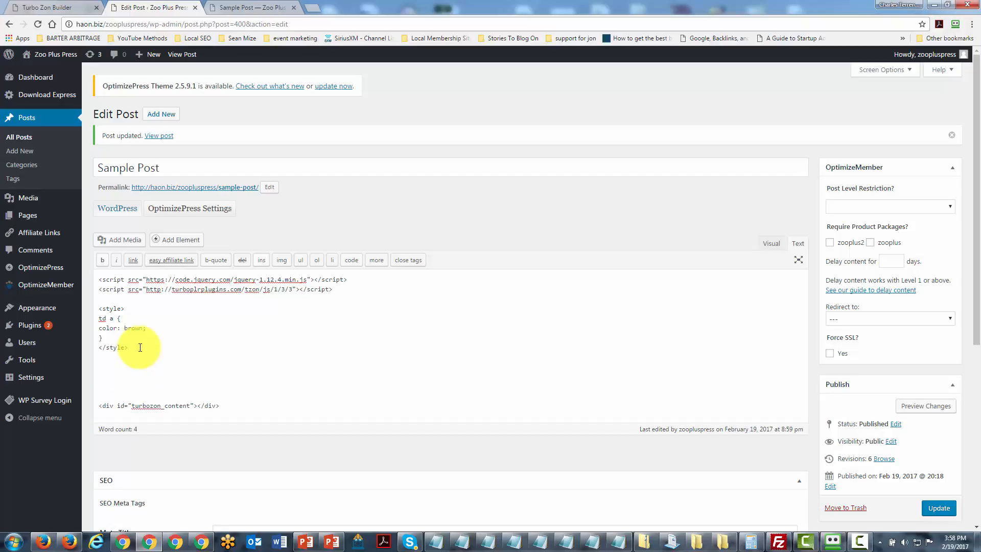
text(<style> td a { color: brown; font-size:24px; } </style>)
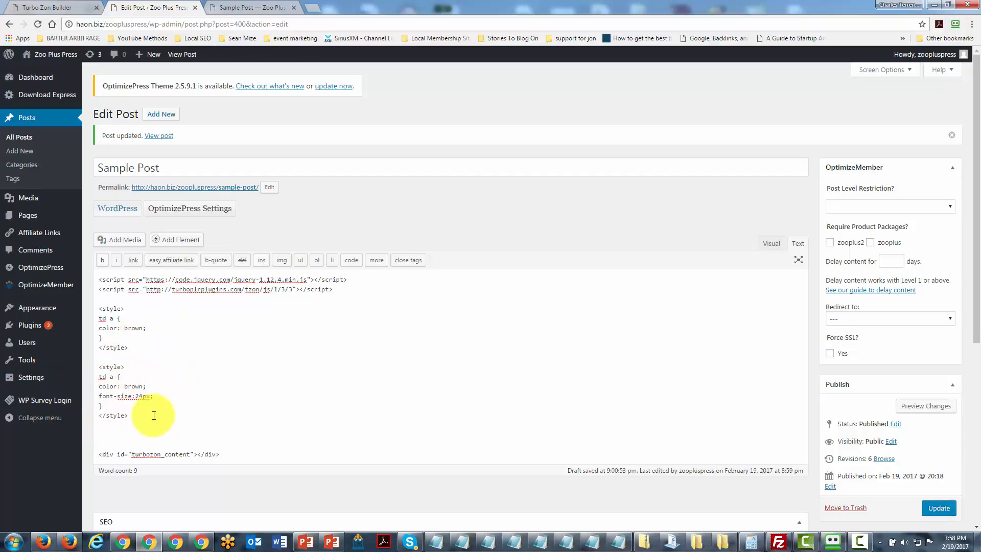
click(939, 508)
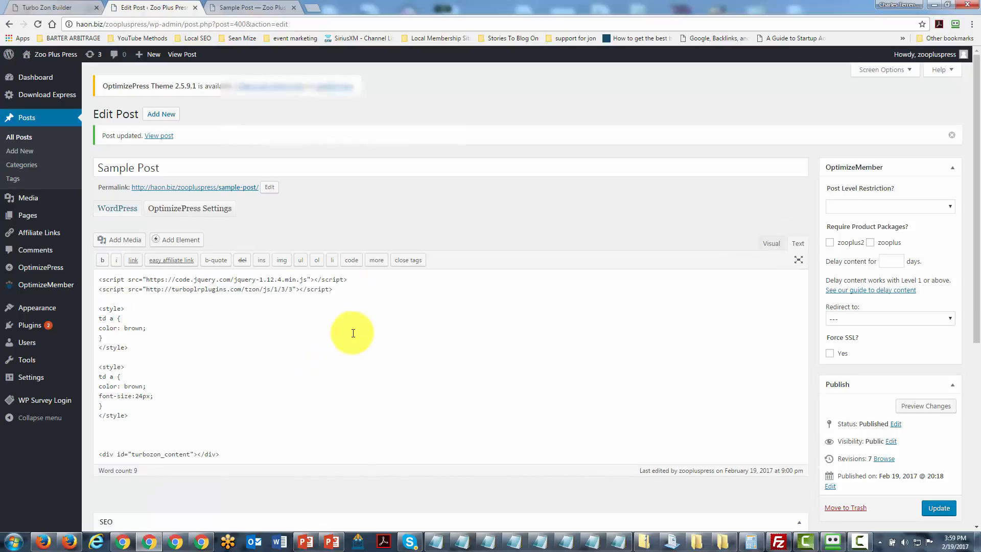
key(ctrl+Tab)
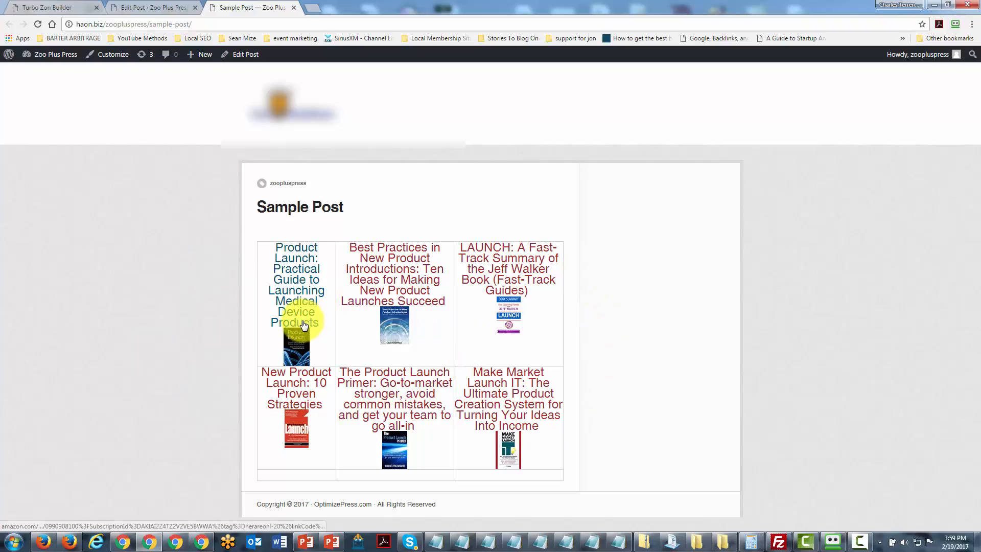
Set the font-size in the second style block to 18px, update the post and view the published page.
click(154, 7)
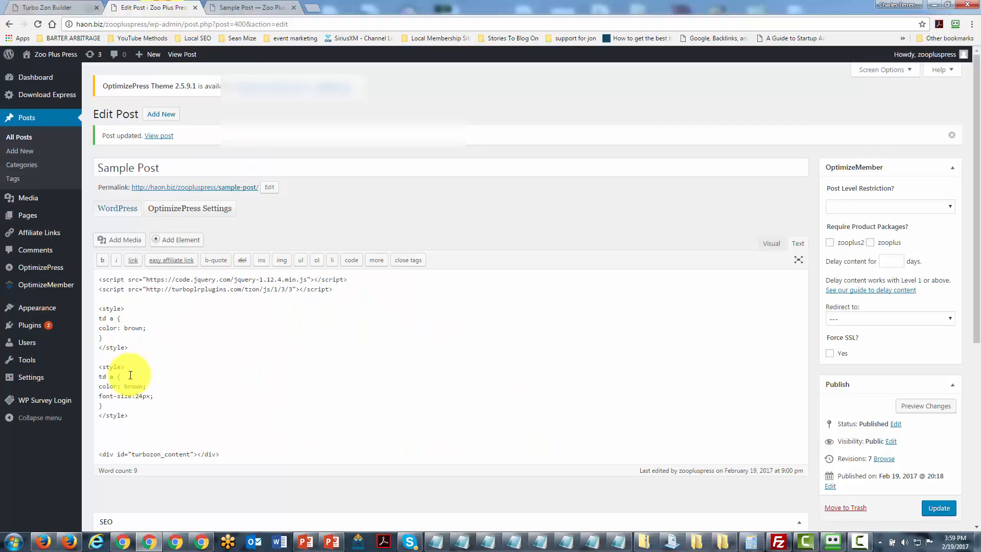
click(142, 396)
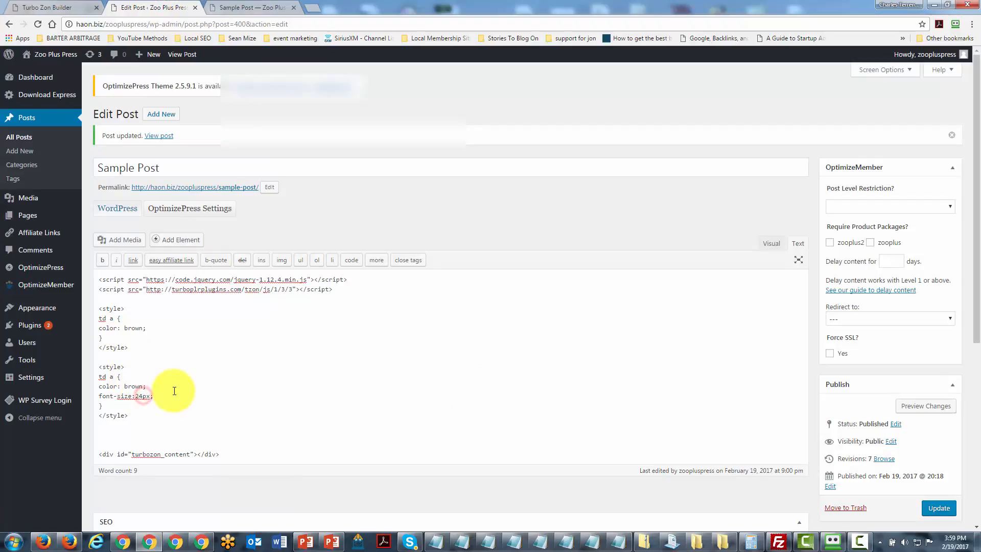
key(BackSpace)
text(8)
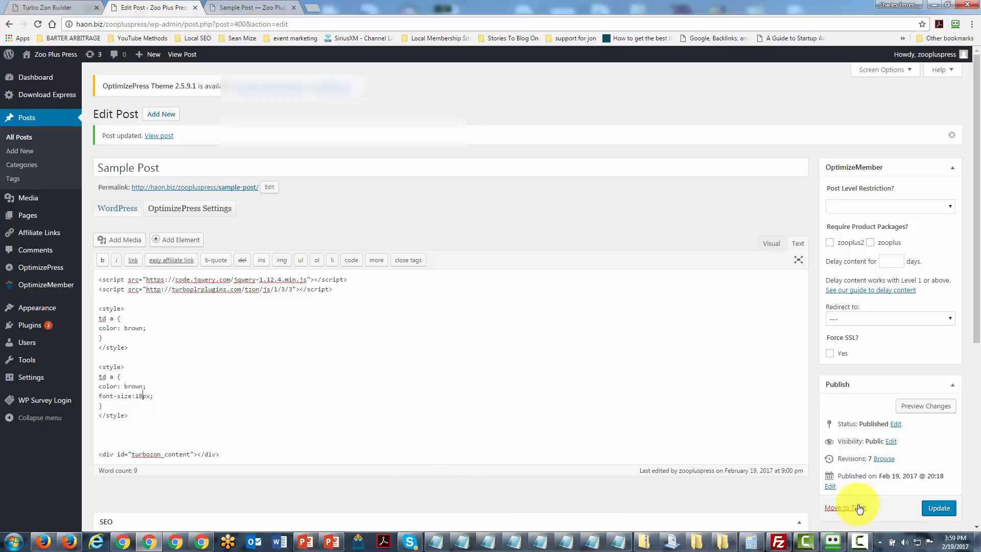
click(931, 508)
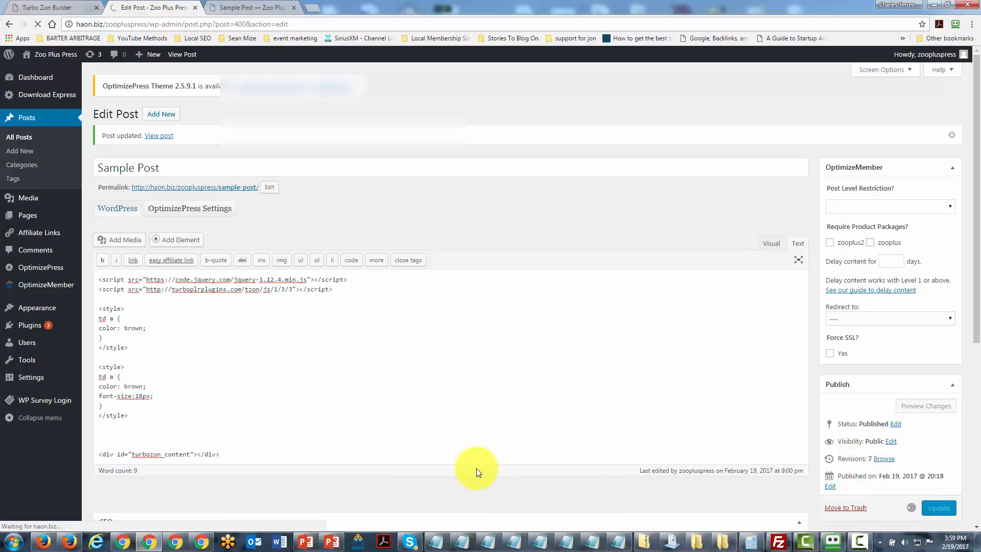
key(ctrl+Tab)
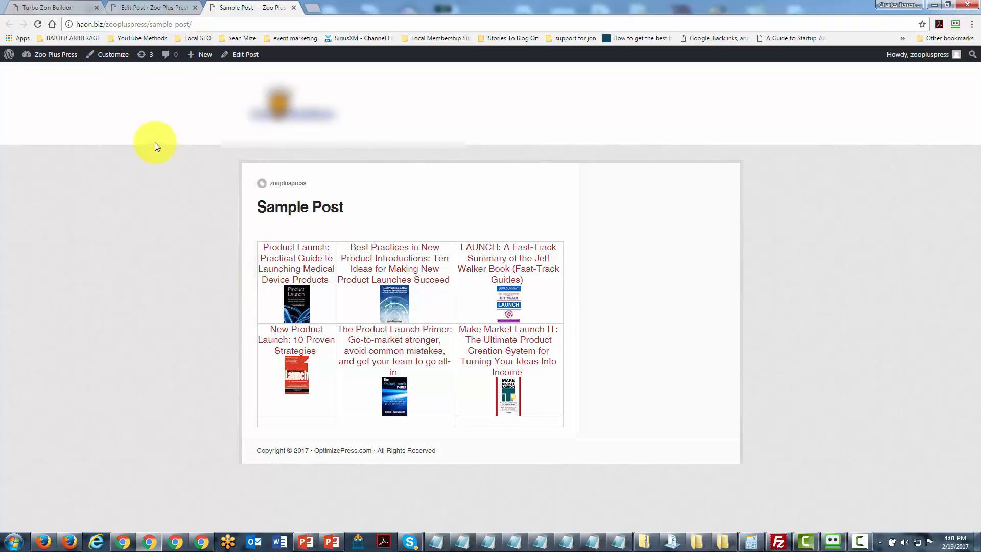
Add font-family: Times New Roman below the font-size line, update the post and reload the published page.
click(155, 7)
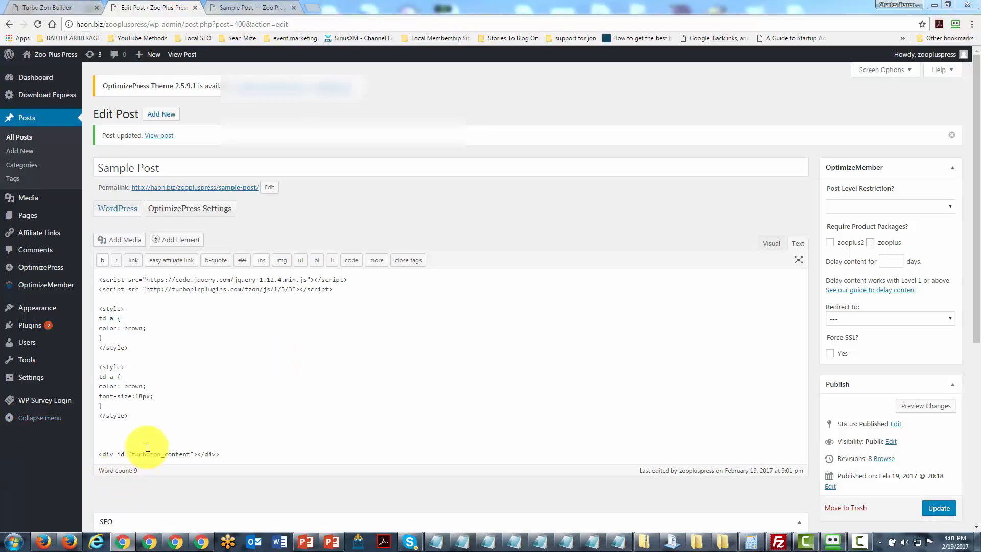
click(154, 397)
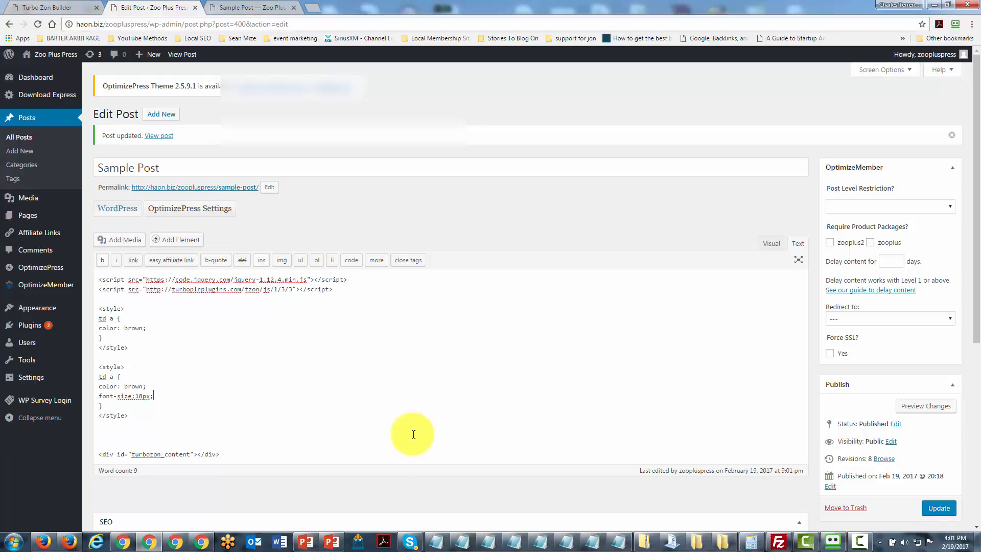
key(Return)
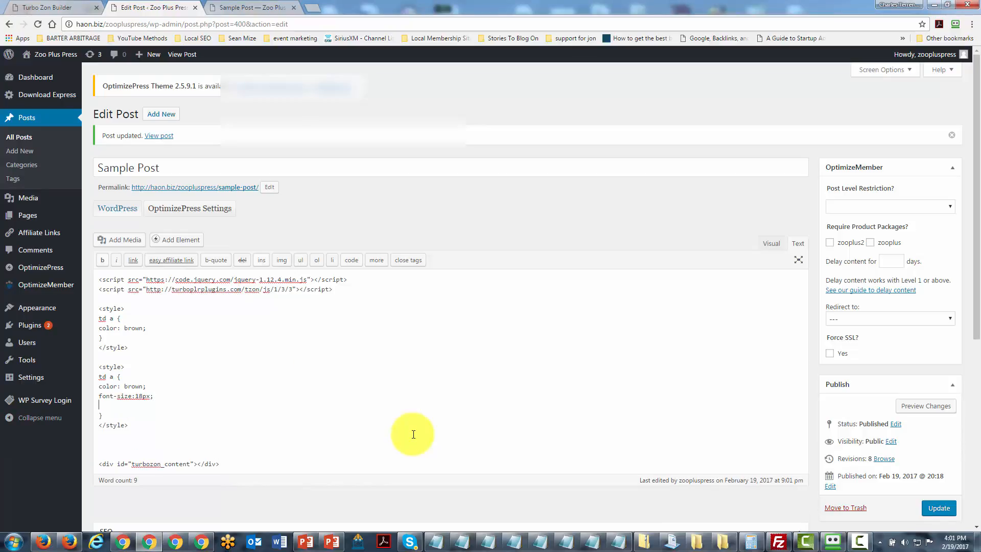
text(font-family: Times New Roman;)
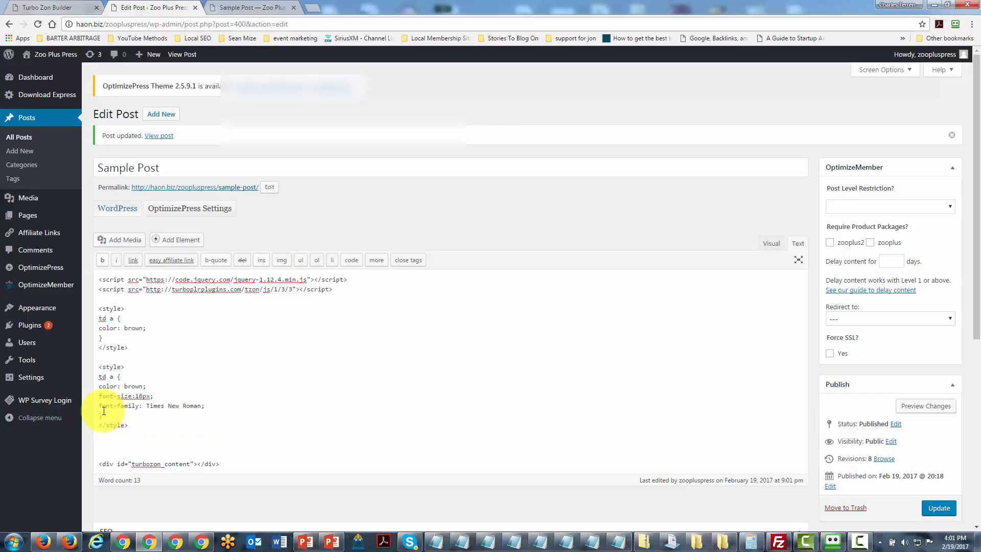
click(935, 508)
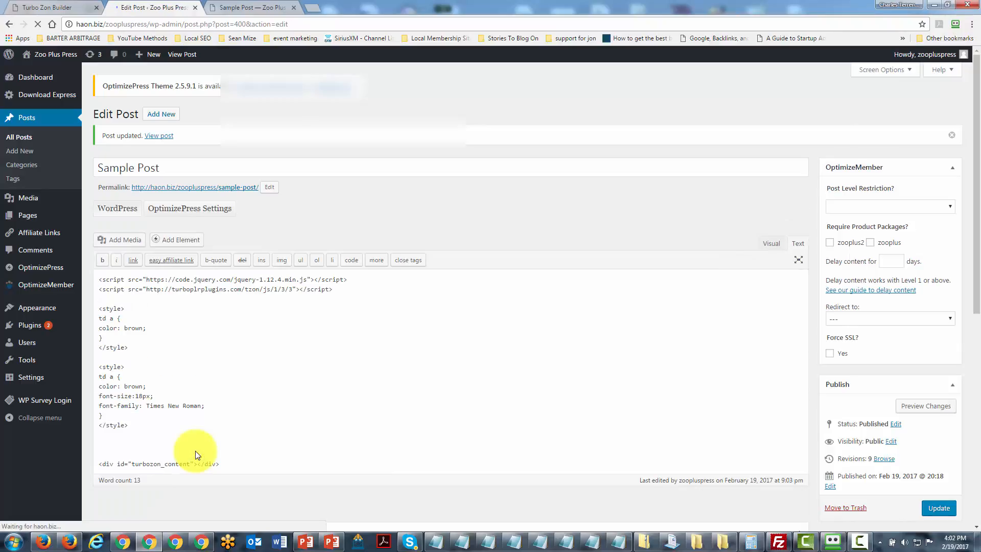
key(ctrl+Tab)
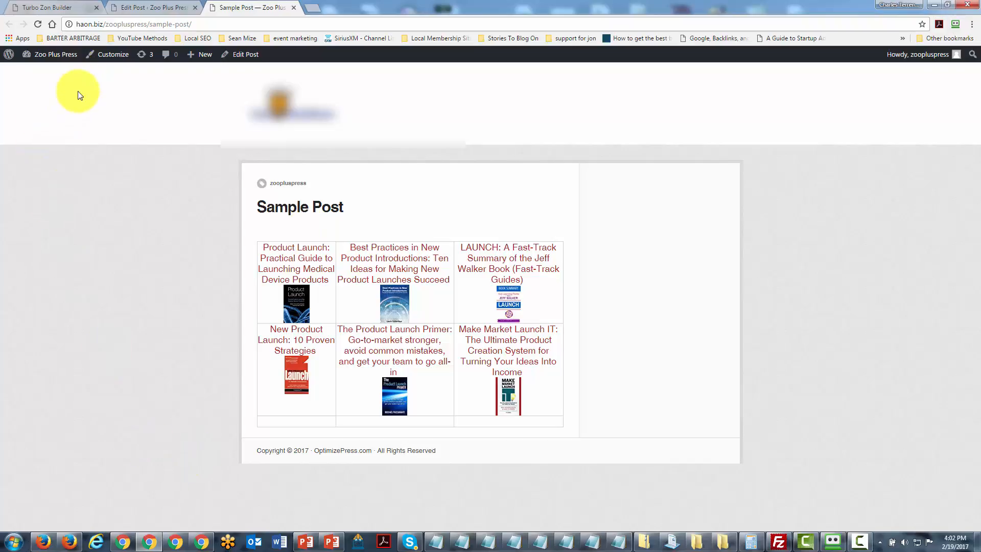
key(F5)
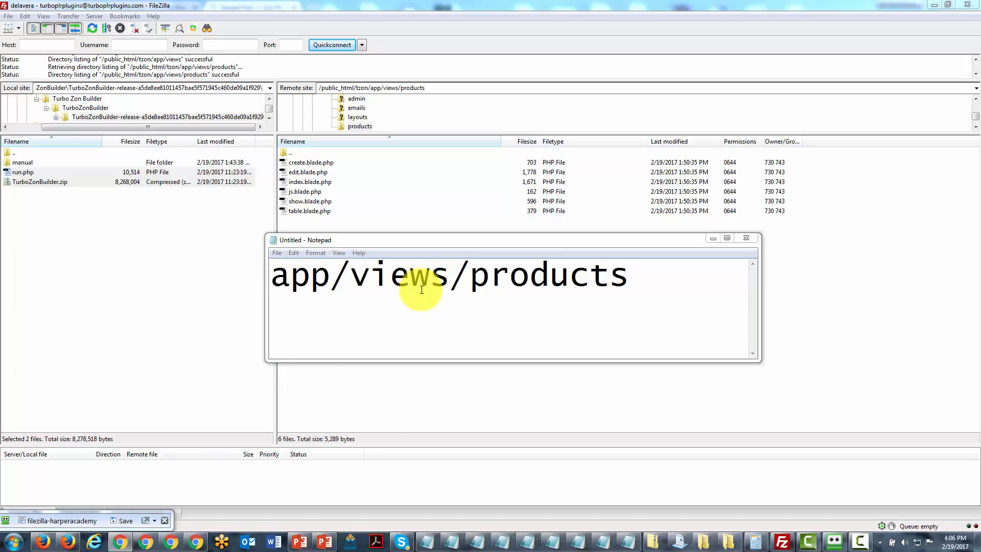
Download table.blade.php from the remote app/views/products folder in FileZilla and open the local copy in Adobe Dreamweaver CC 2015.
click(359, 126)
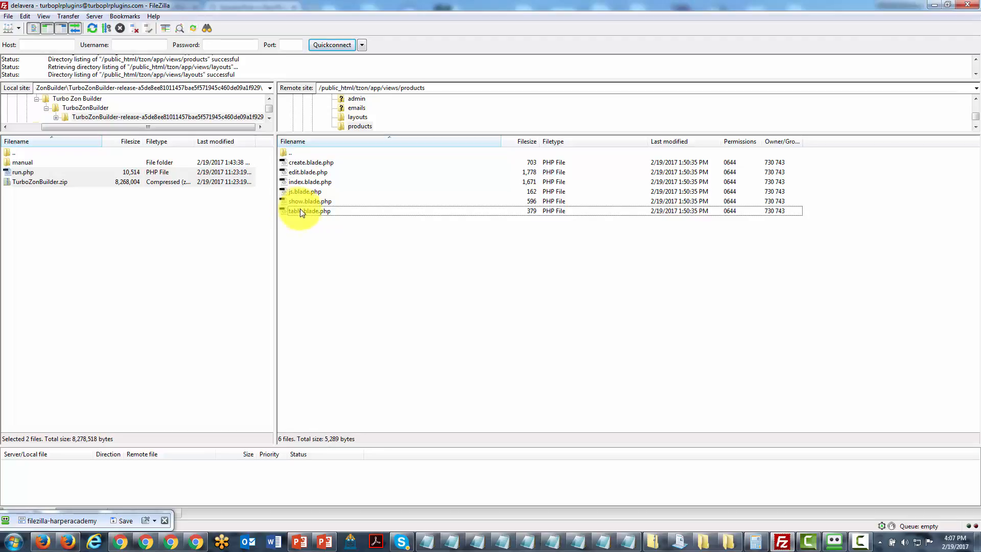
drag(313, 215, 109, 222)
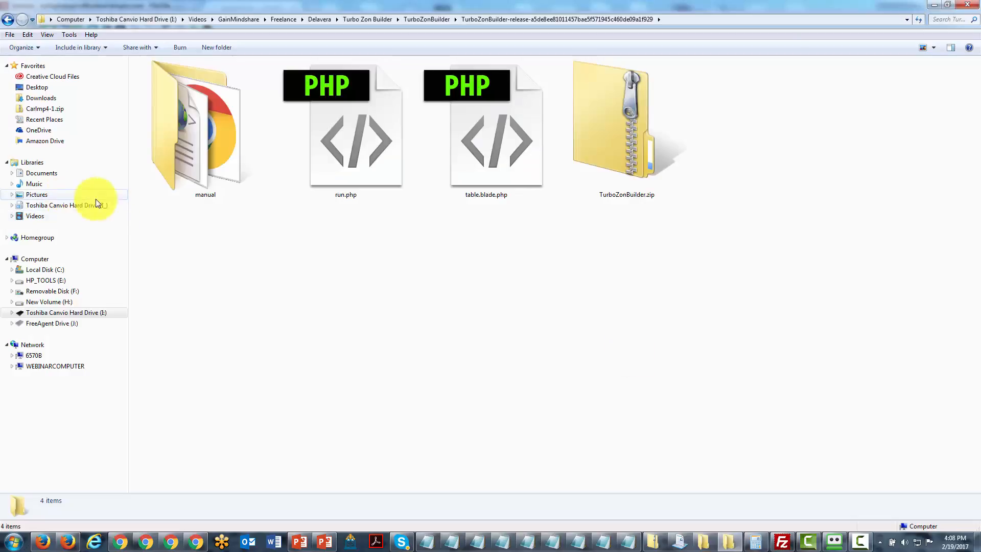
right_click(484, 170)
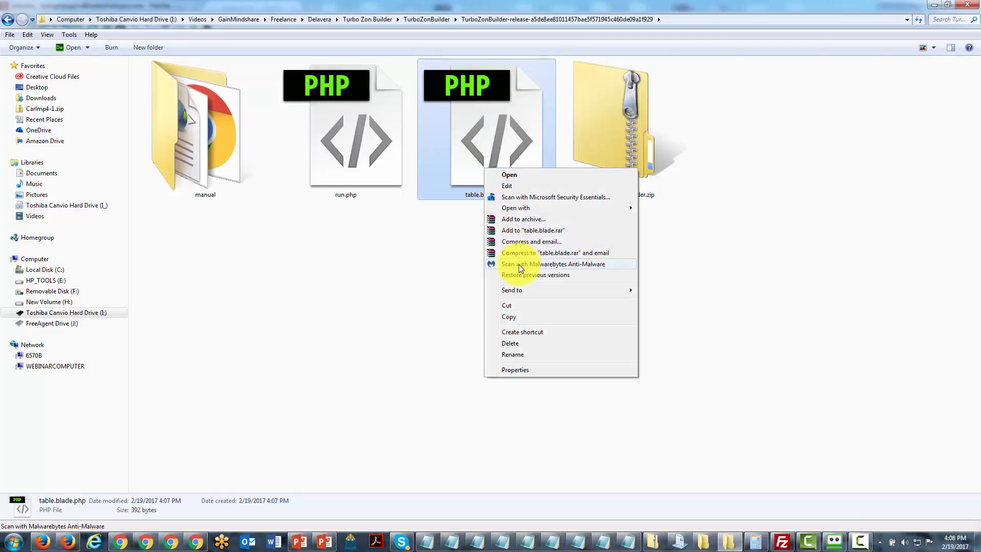
mouse_move(529, 208)
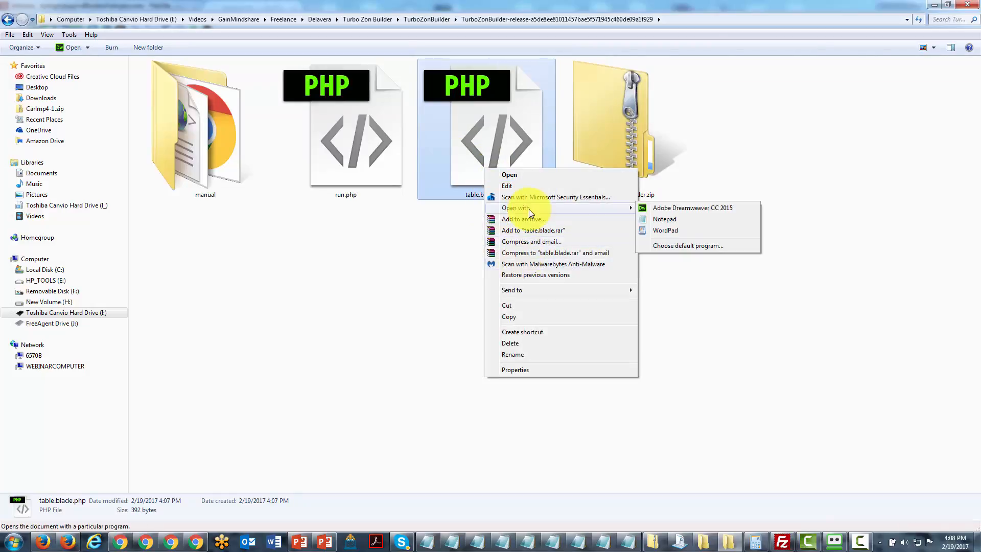
click(658, 209)
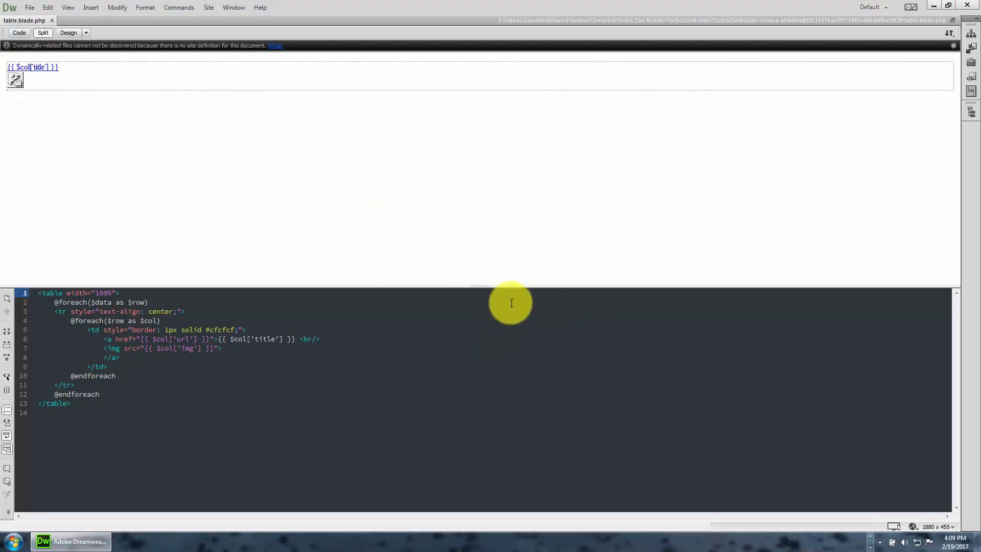
Set the border width in the td style of the table template to 0px.
click(82, 330)
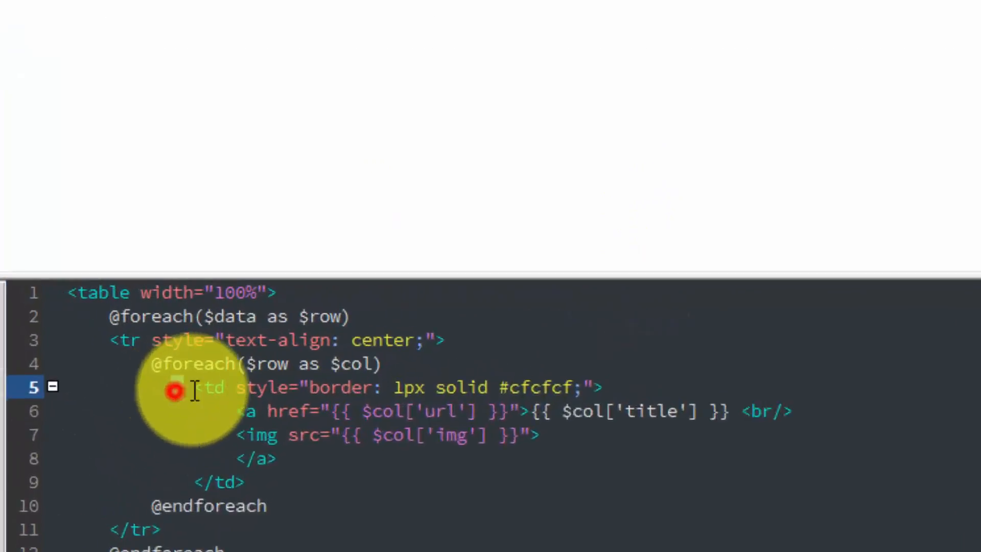
drag(195, 391, 612, 388)
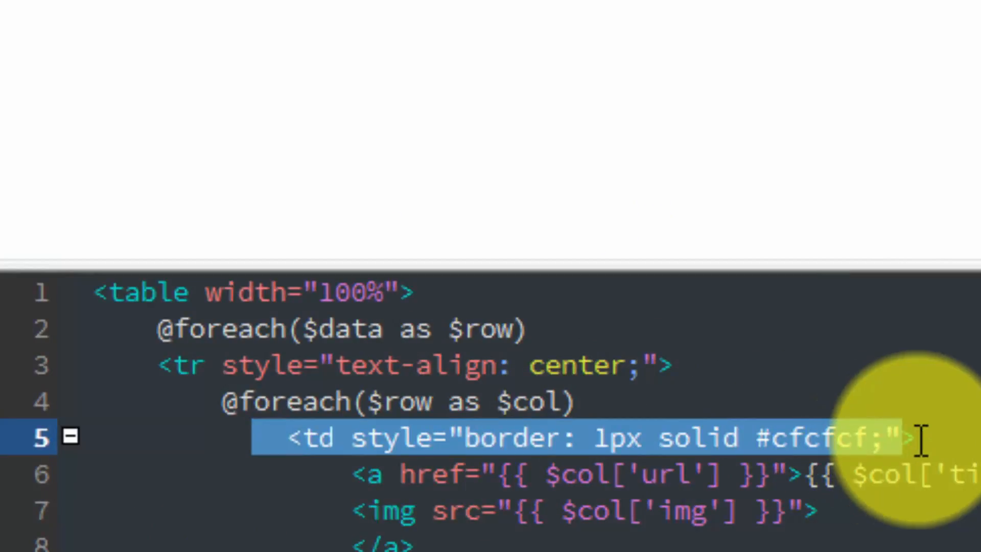
drag(922, 439, 931, 440)
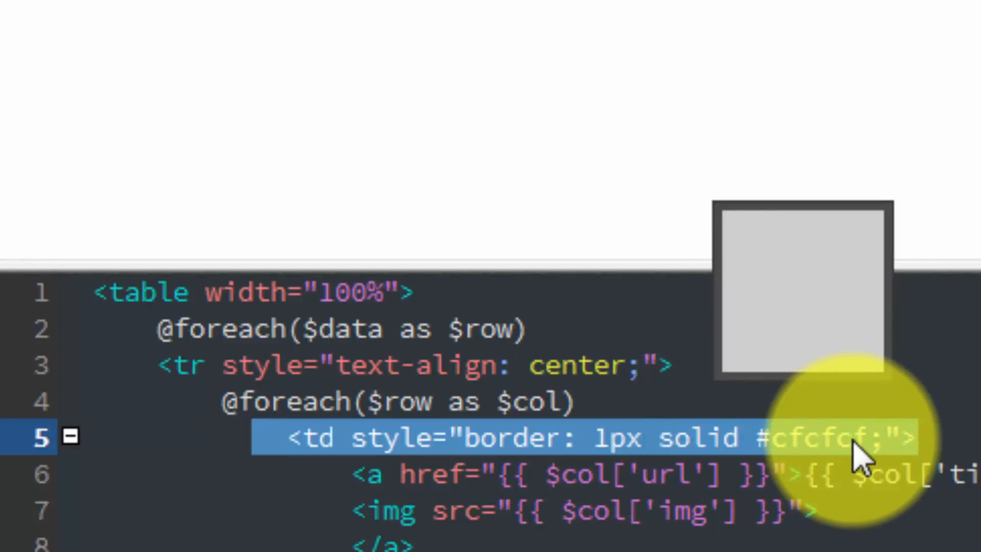
click(855, 472)
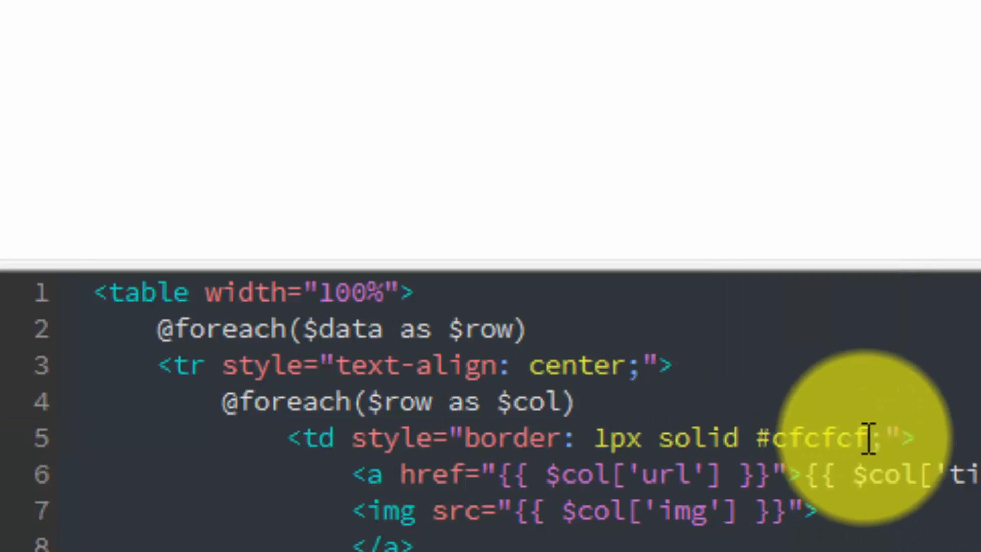
mouse_move(873, 437)
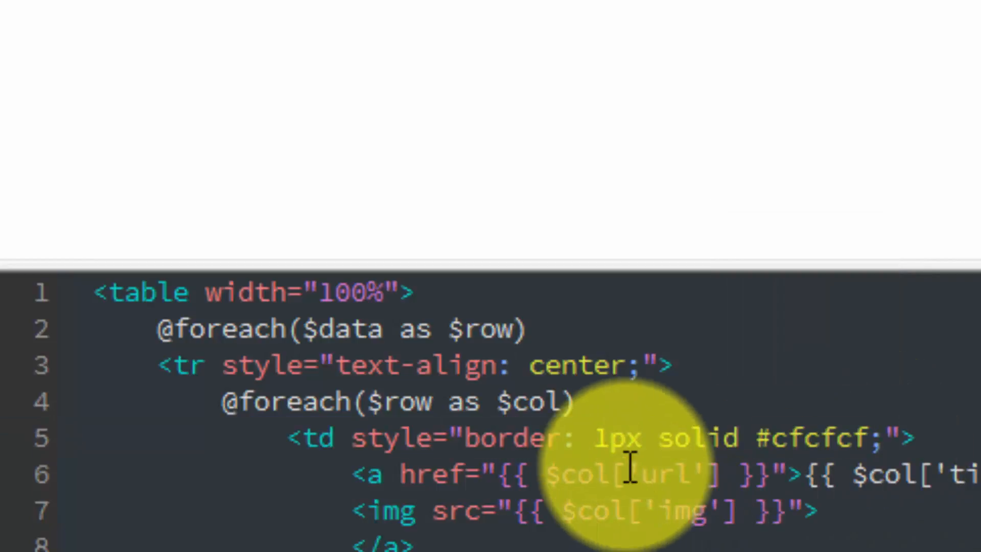
click(608, 432)
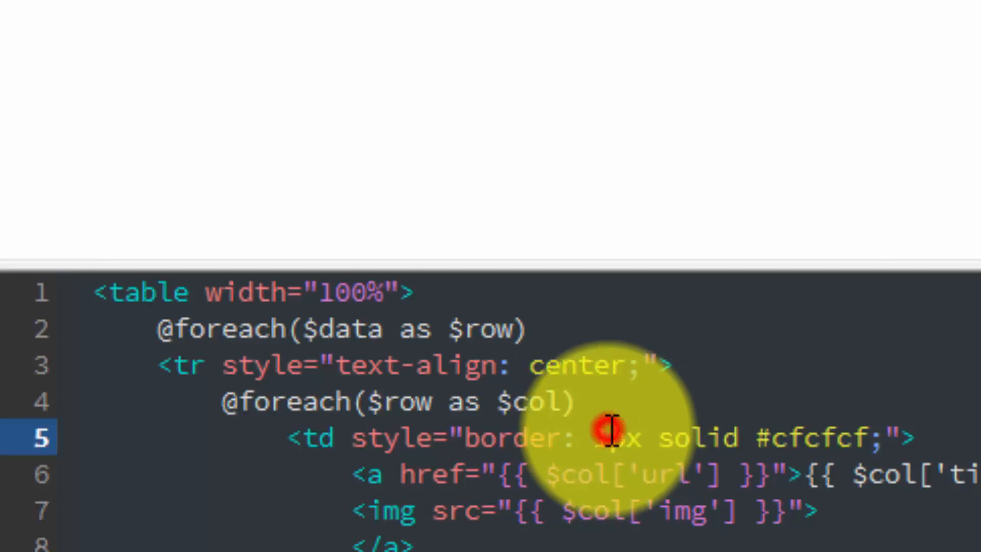
key(BackSpace)
text(0)
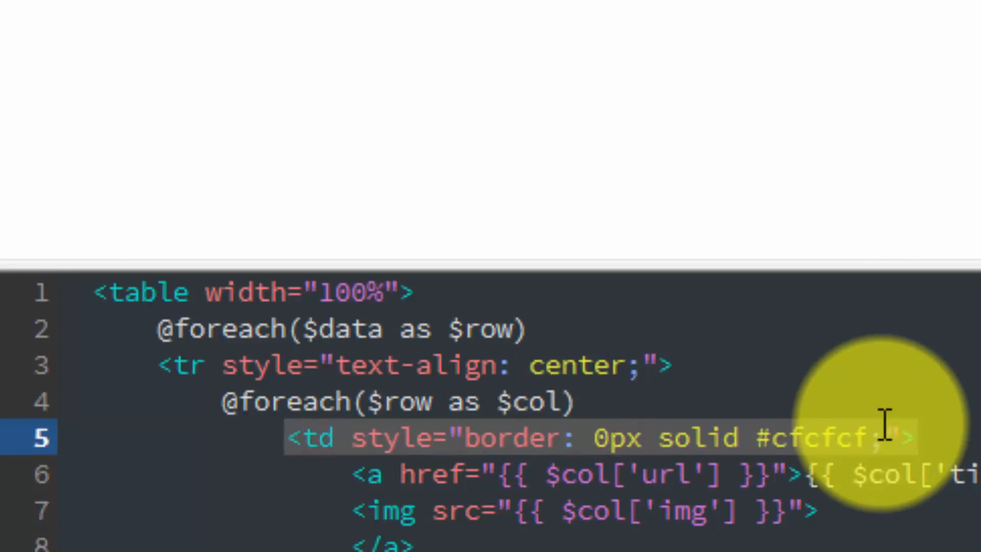
Change the border colour in the td style of the table template to #ffffff and save the file.
click(786, 435)
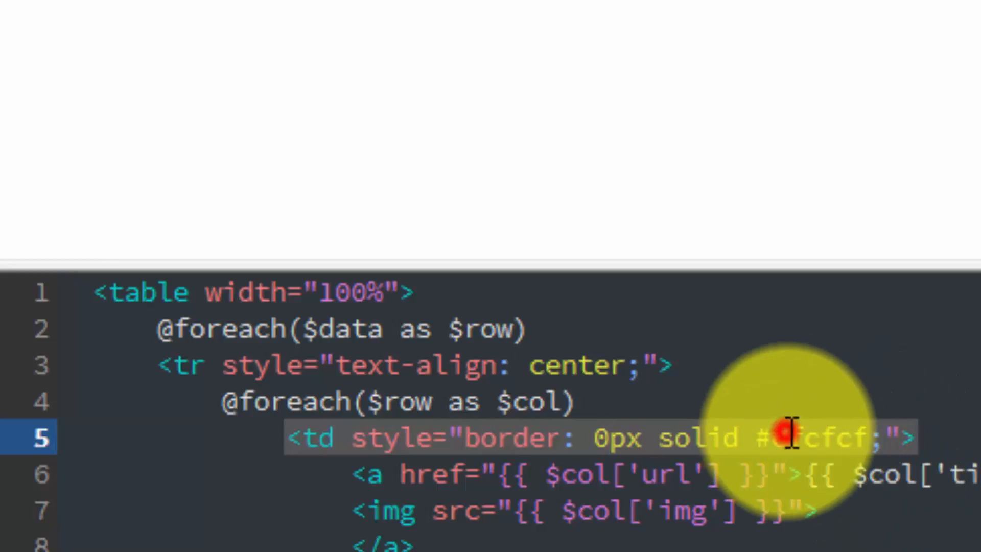
key(BackSpace)
text(f)
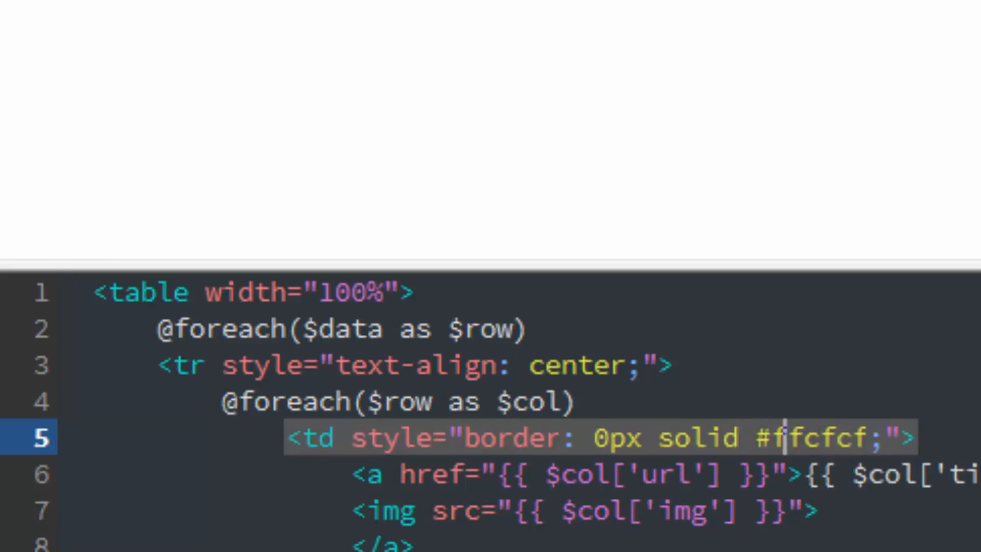
key(Right)
key(Right)
key(Left)
key(BackSpace)
text(f)
key(Delete)
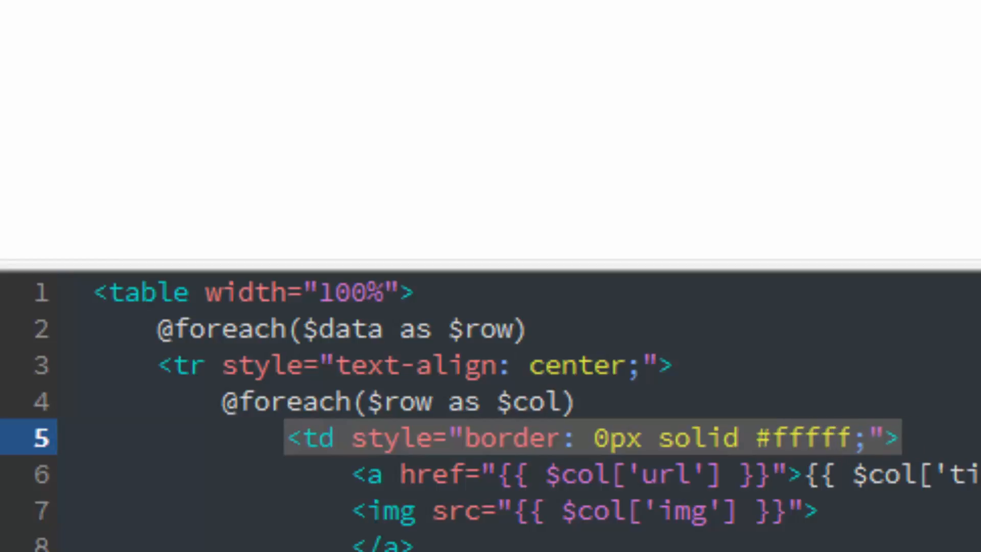
text(f)
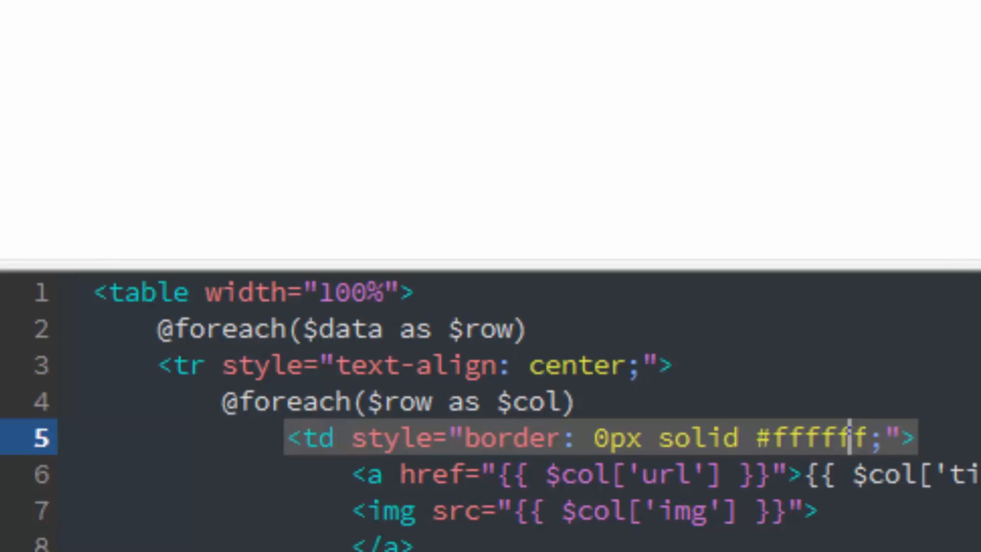
key(alt+f)
key(s)
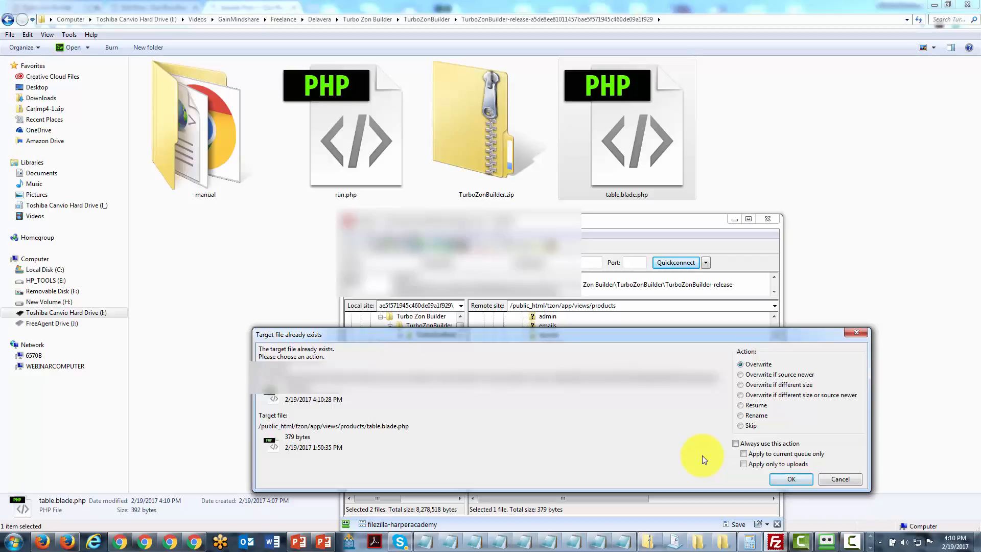
Upload table.blade.php to the remote products folder, overwriting the existing file, and reload the published Sample Post page.
click(806, 482)
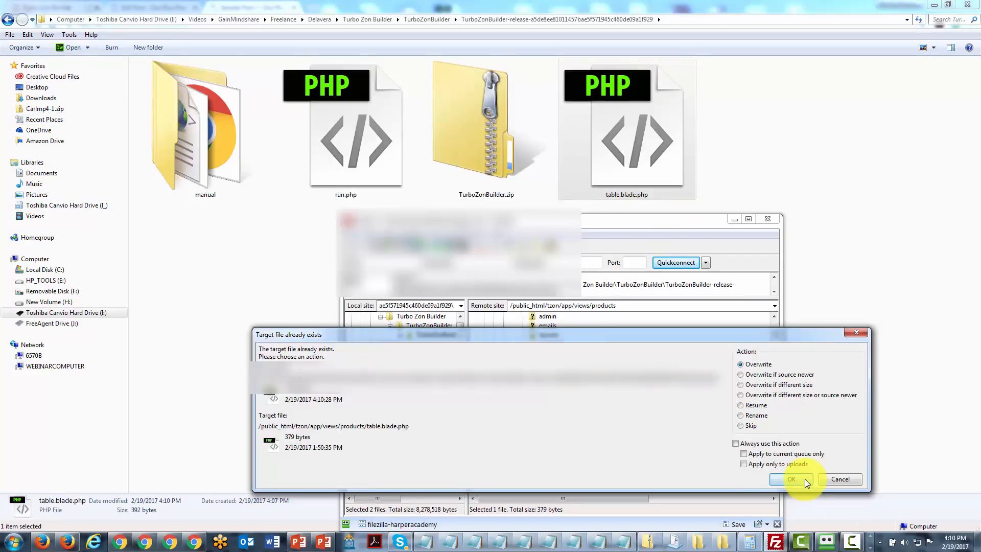
click(795, 480)
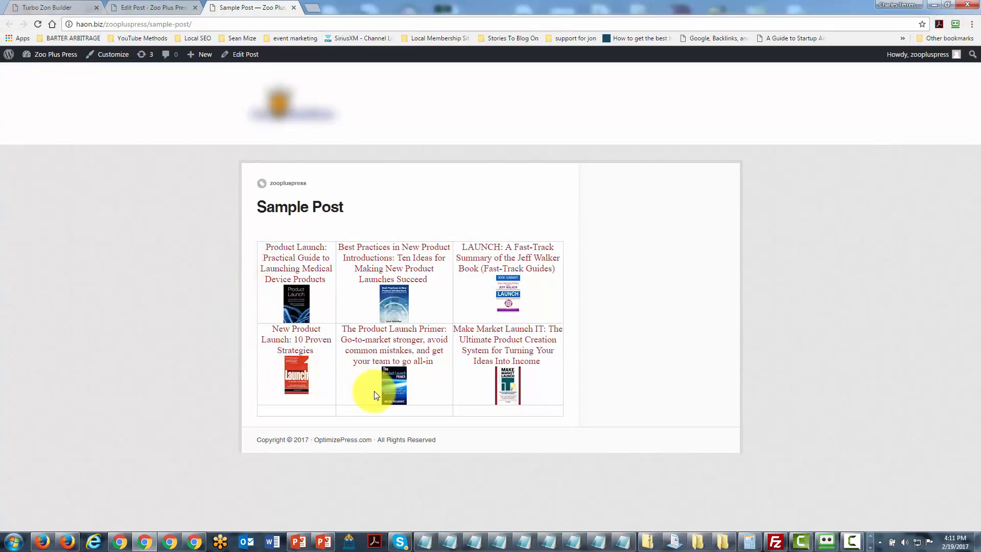
click(38, 25)
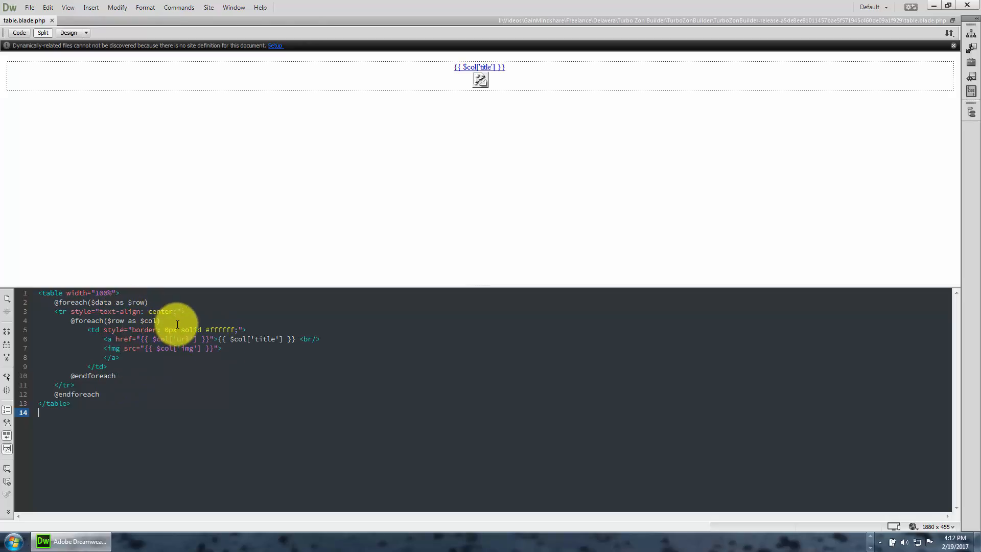
Set the td border in the table template to 3px wide with the colour #fdfdfd.
click(169, 330)
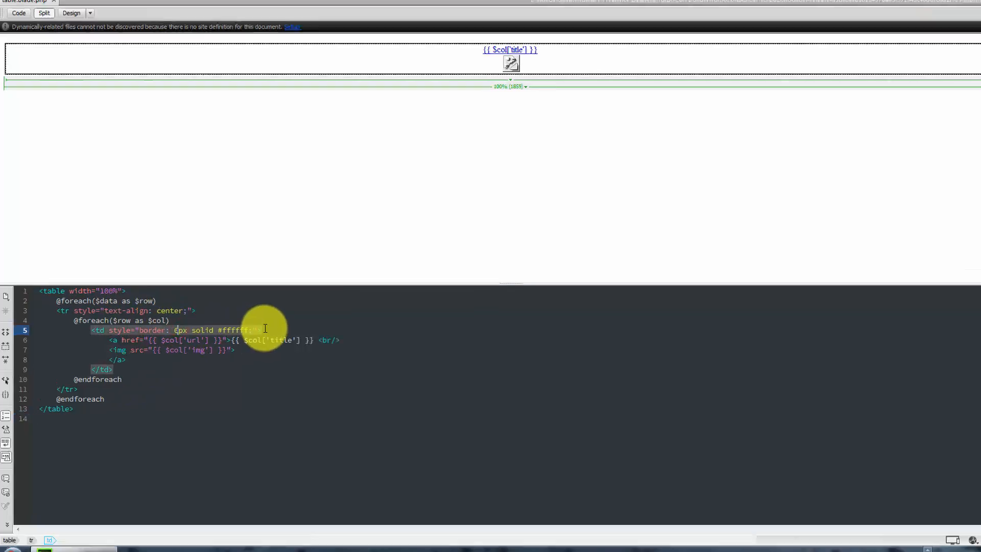
key(Delete)
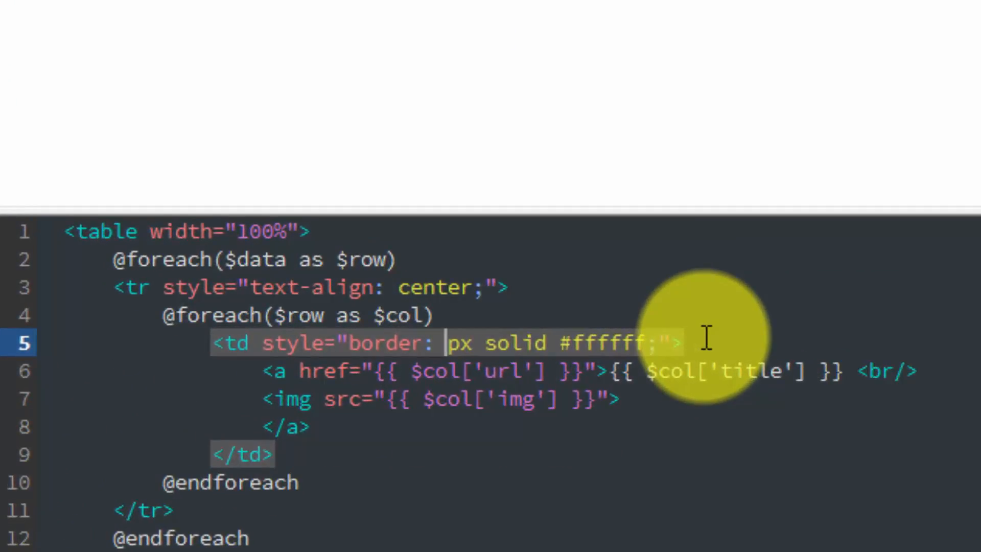
text(3)
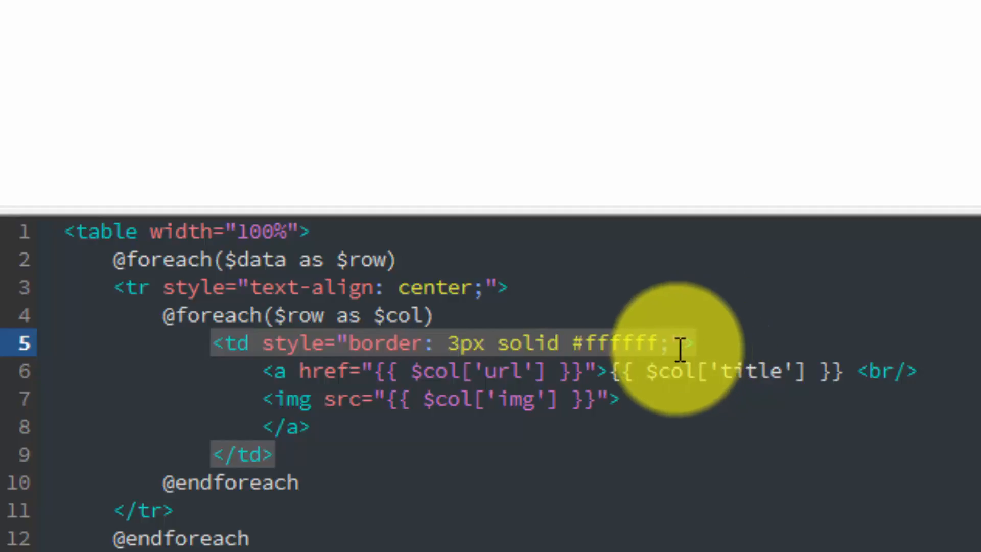
click(657, 343)
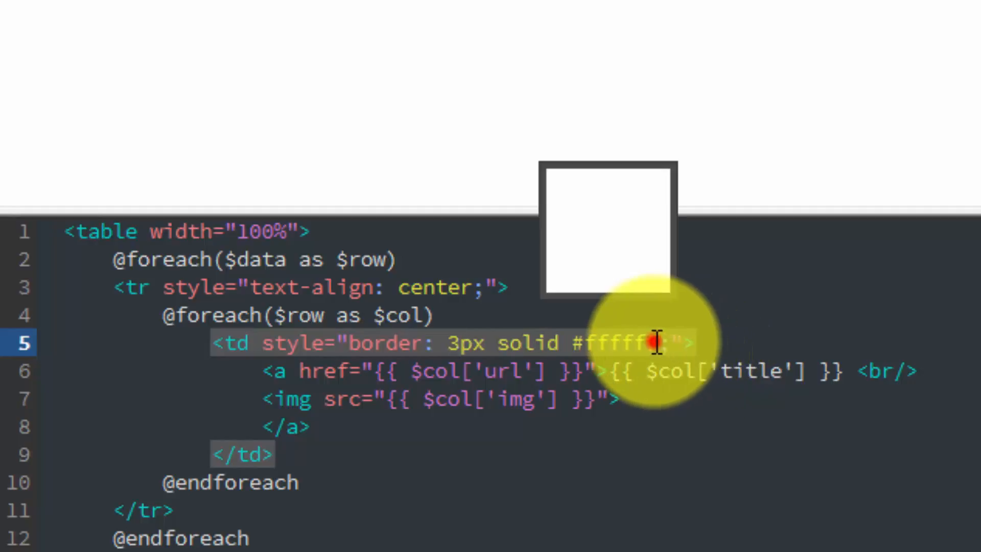
key(BackSpace)
key(BackSpace)
key(BackSpace)
key(BackSpace)
key(BackSpace)
text(dfdfd)
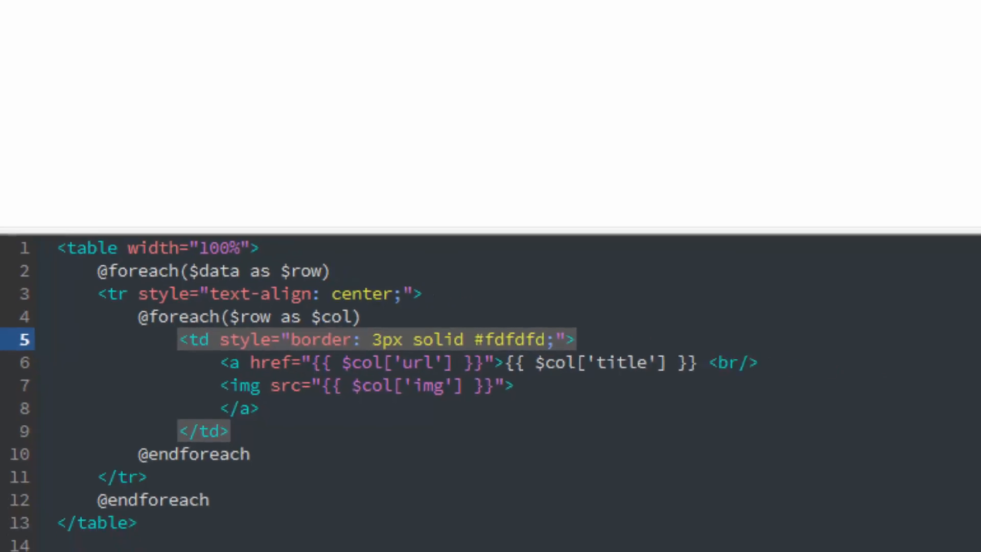
Save the table template and upload it to the remote products folder, overwriting the existing table.blade.php.
click(30, 7)
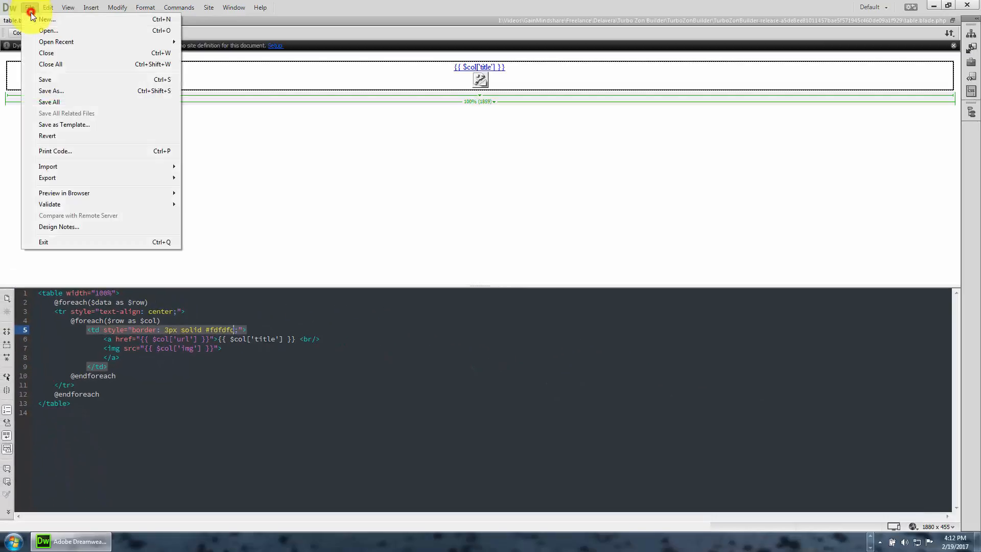
click(44, 80)
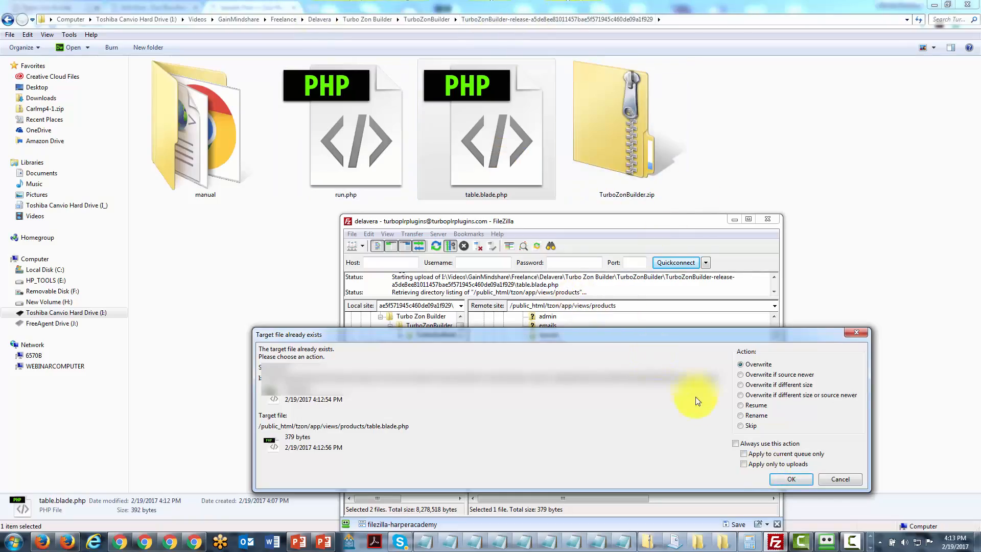
click(798, 478)
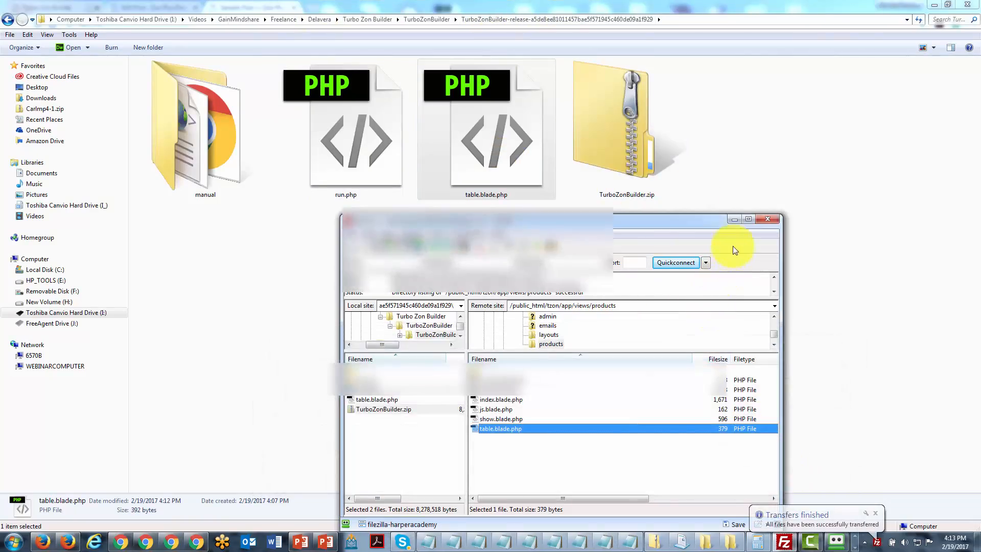